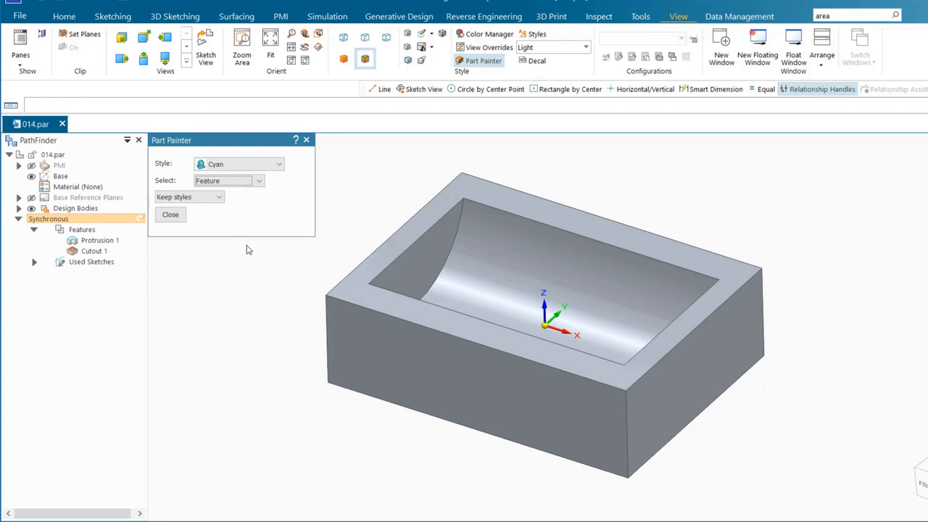
Paint the block's protrusion feature with the Cyan style and the curved cutout feature with the Orange style.
left_click(415, 373)
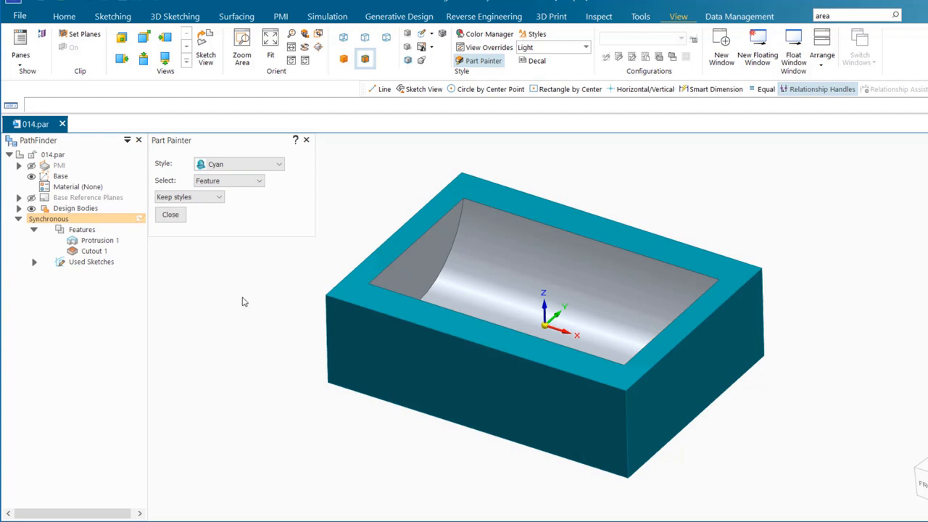
left_click(278, 164)
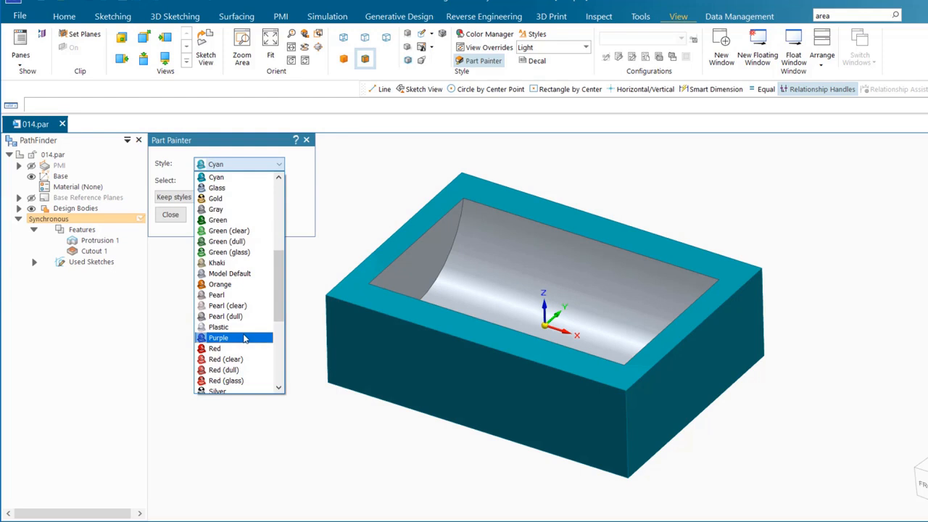
left_click(230, 284)
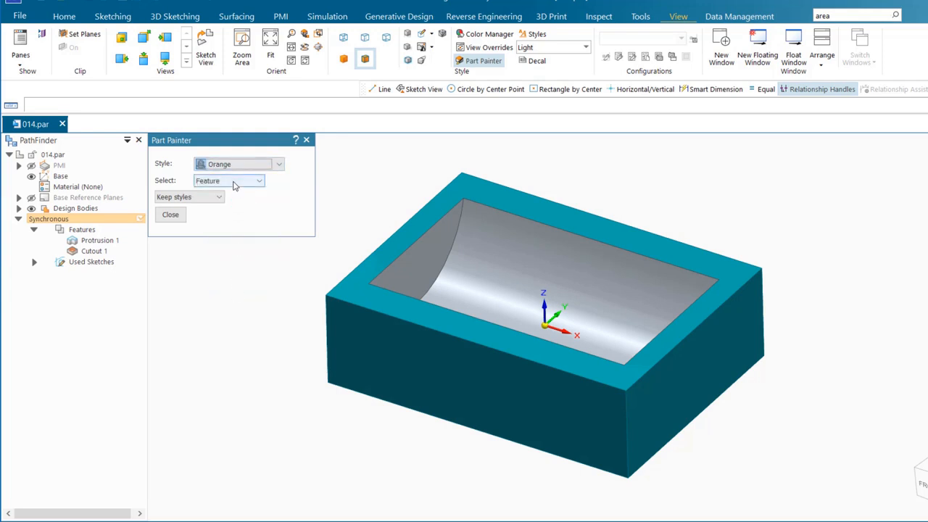
left_click(515, 250)
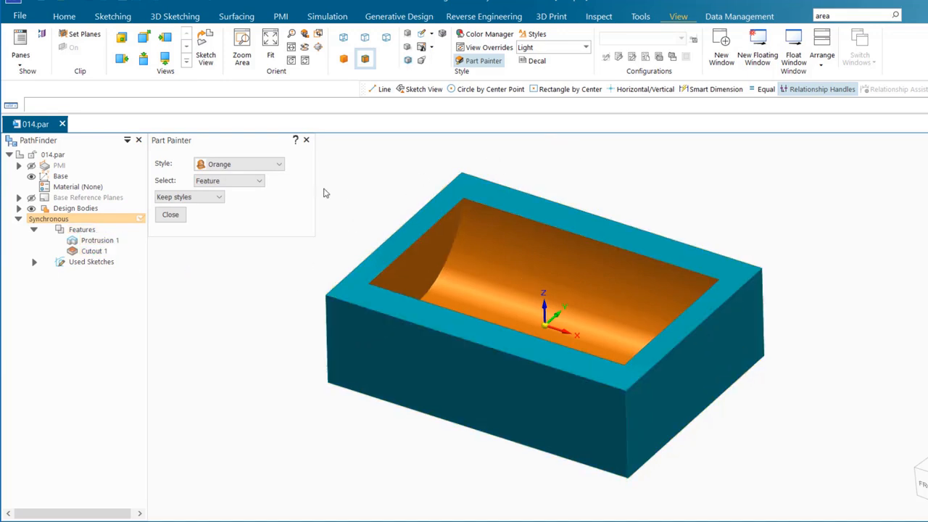
Paint only the top face of the block with the Red style, using Face selection.
left_click(260, 183)
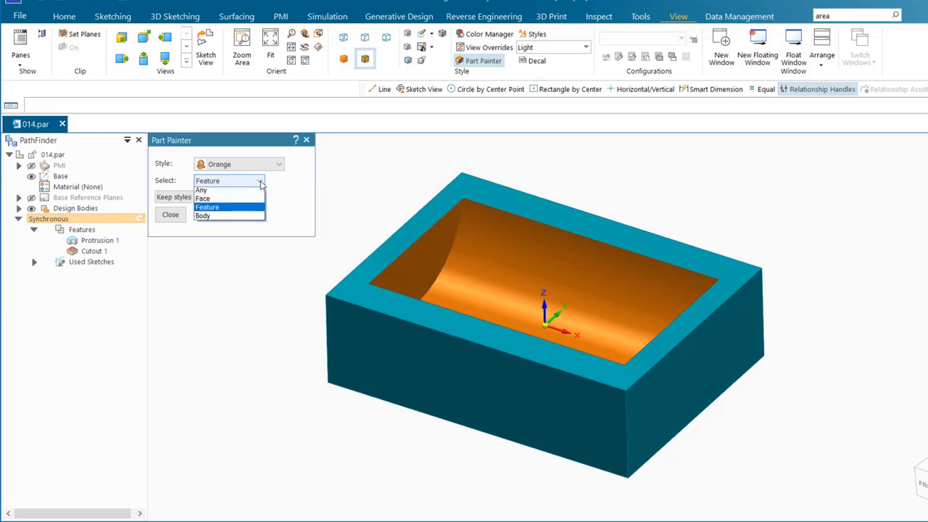
left_click(232, 203)
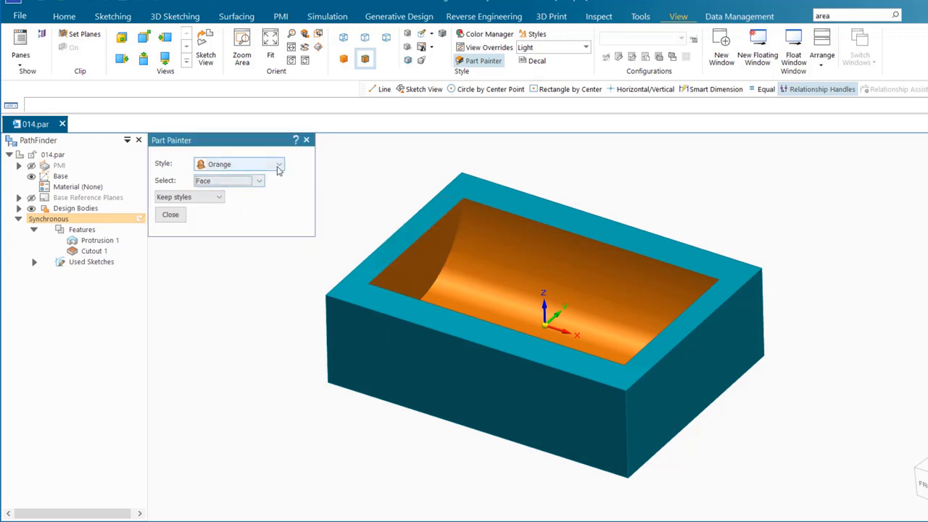
left_click(279, 166)
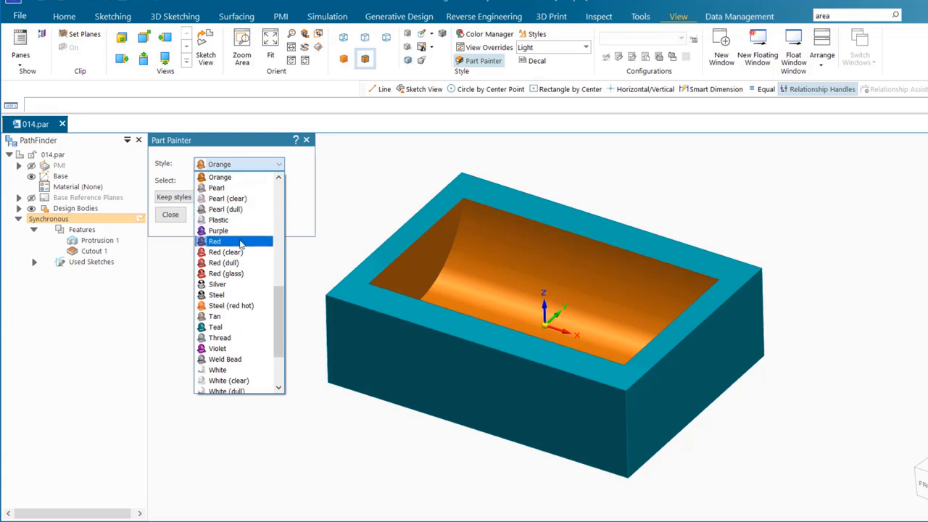
left_click(236, 242)
left_click(476, 189)
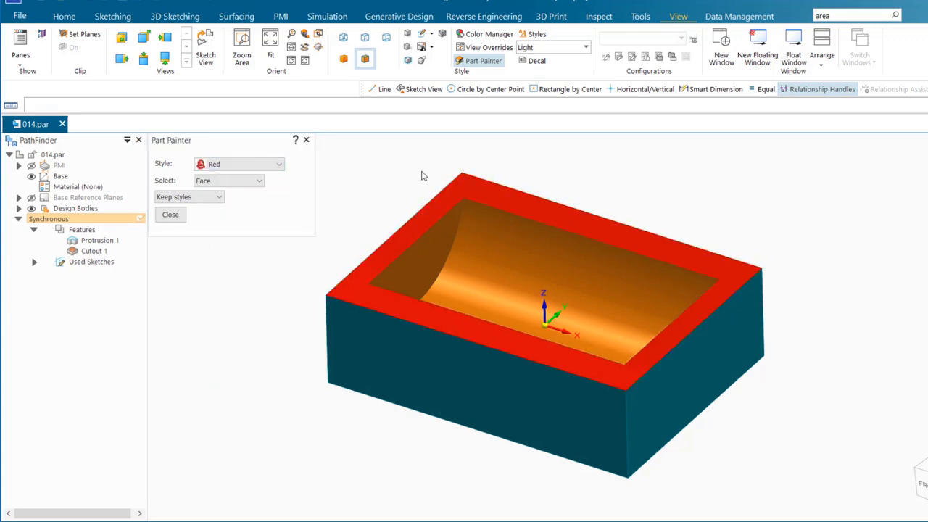
Paint the two opposite end faces of the block with the Yellow style.
left_click(278, 164)
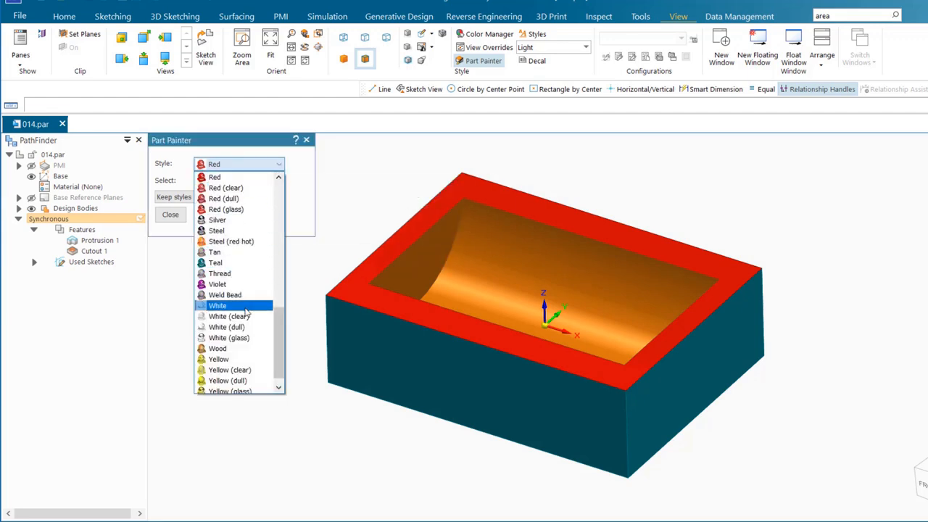
left_click(218, 359)
left_click(684, 377)
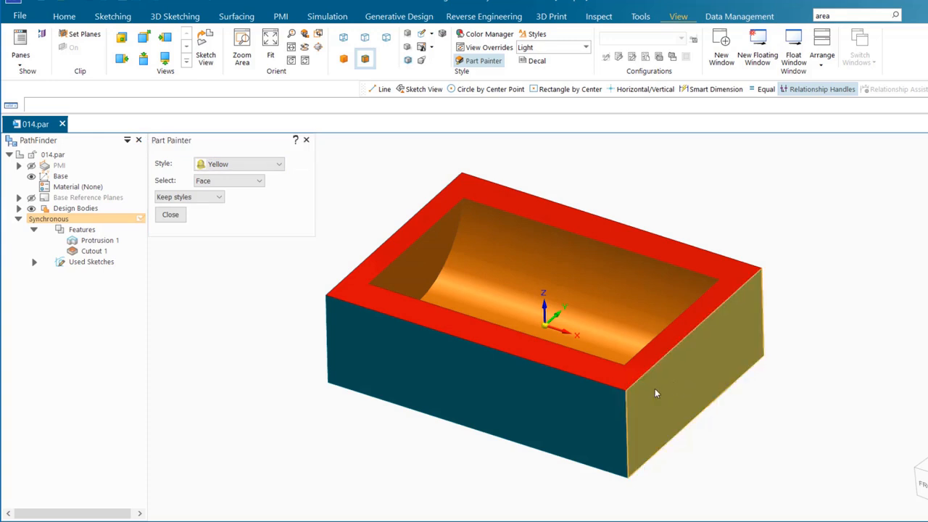
middle_click_drag(254, 365, 350, 366)
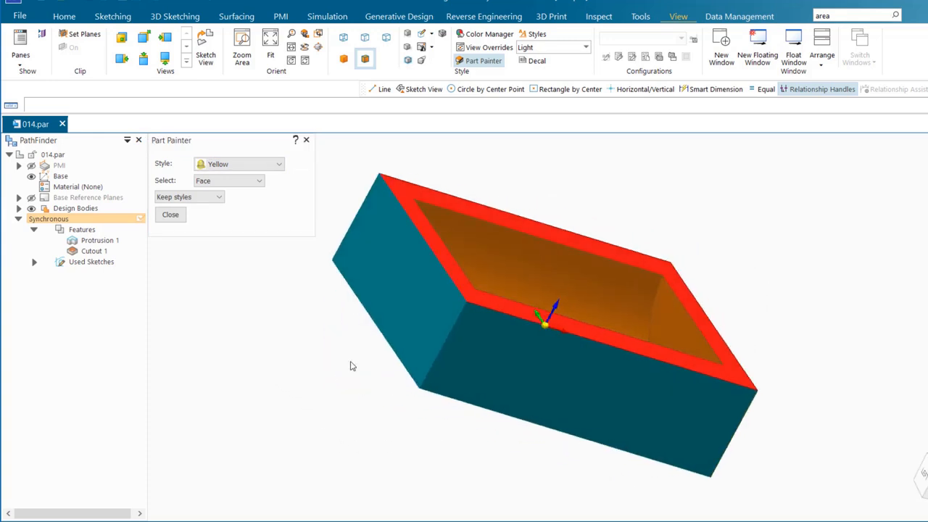
left_click(385, 306)
mouse_move(689, 340)
middle_mouse_down()
mouse_move(778, 306)
mouse_move(768, 308)
mouse_move(787, 304)
mouse_move(787, 318)
middle_mouse_up()
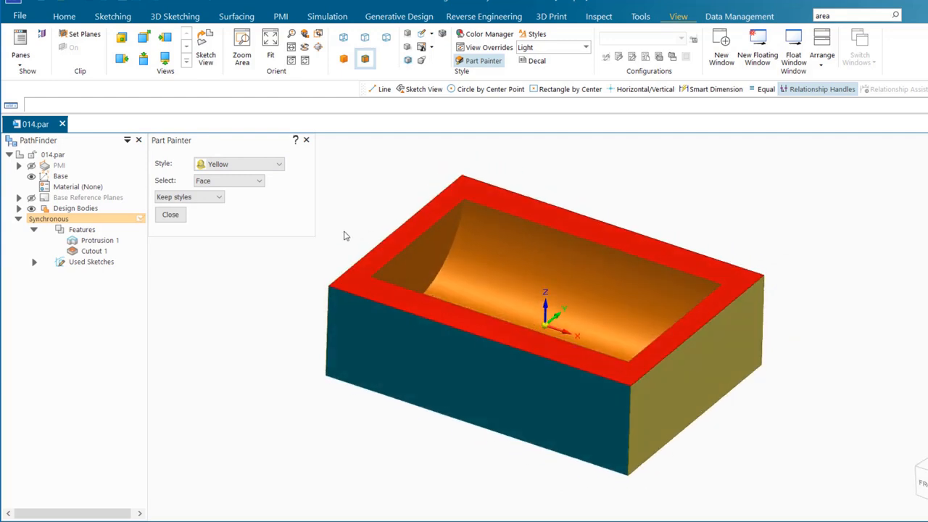
left_click(279, 165)
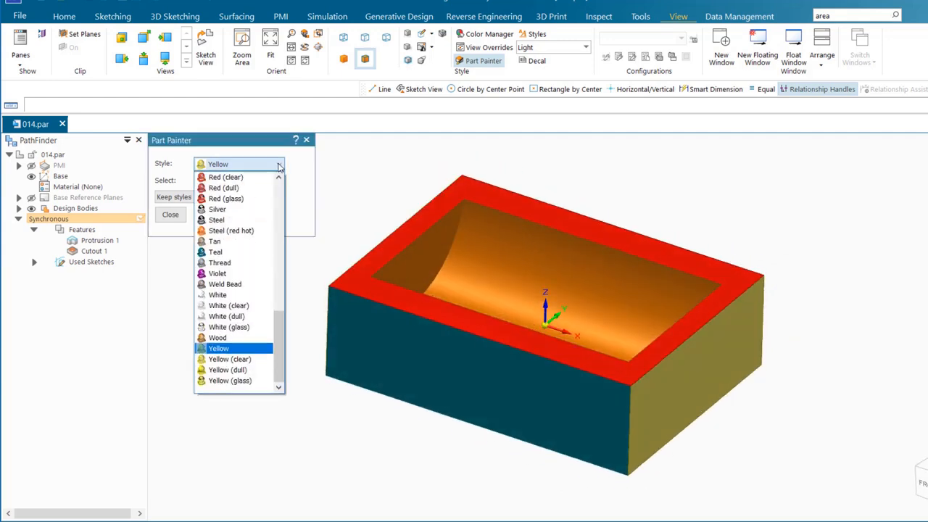
left_click(347, 195)
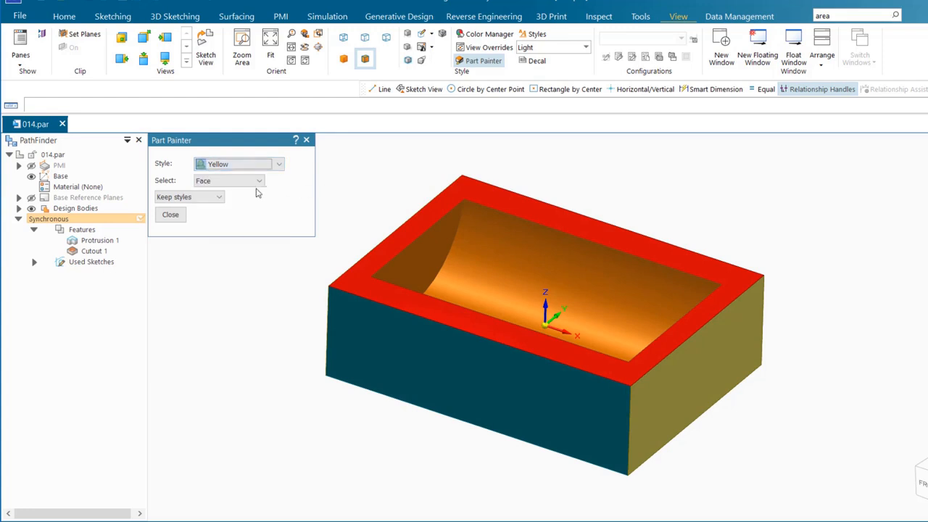
left_click(259, 182)
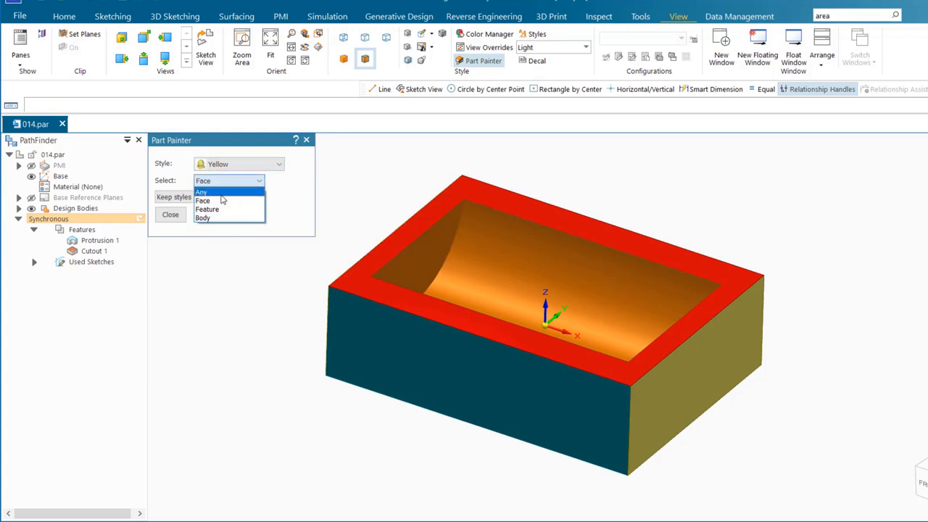
left_click(347, 189)
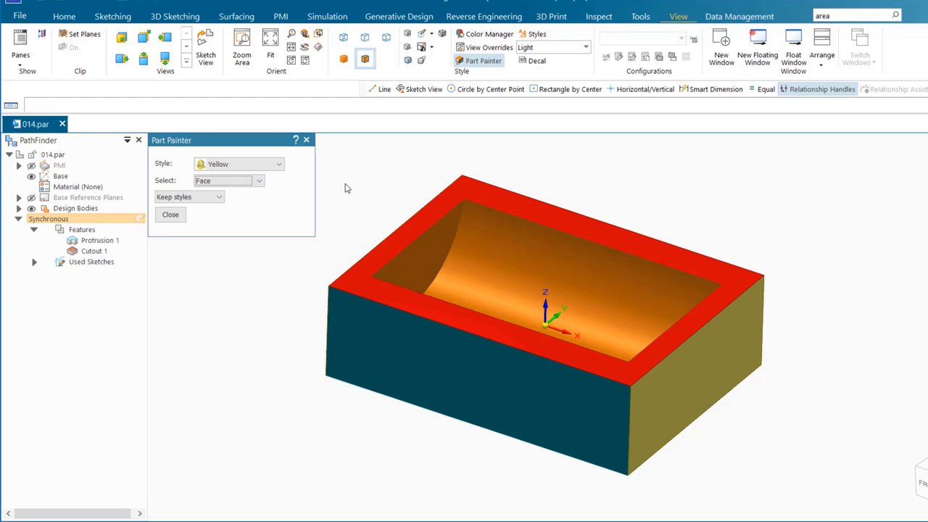
Paint both the block and the cutout with the Yellow (clear) style, using Feature selection.
left_click(280, 165)
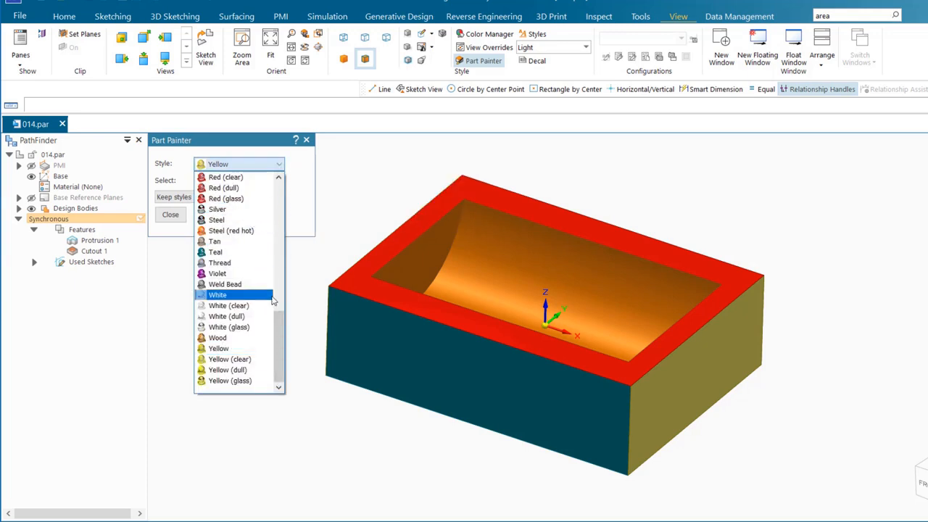
left_click(220, 361)
left_click(260, 183)
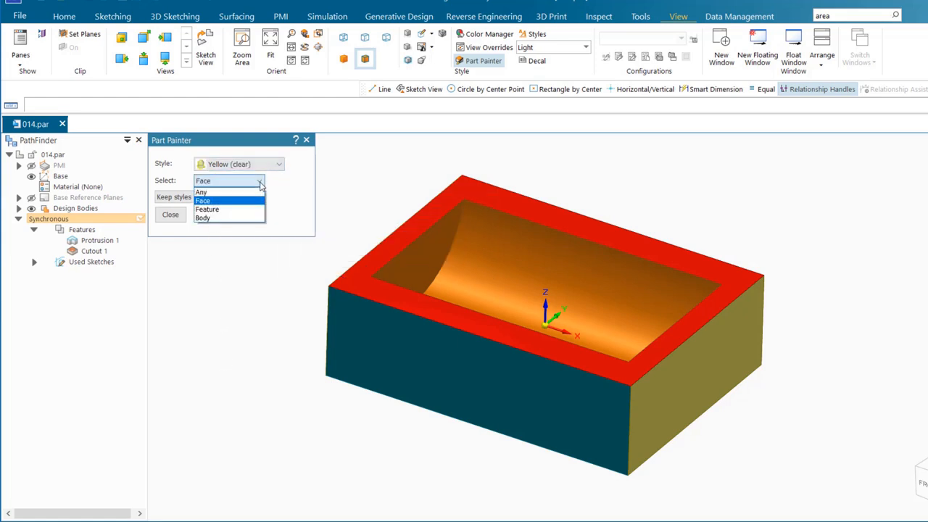
left_click(245, 209)
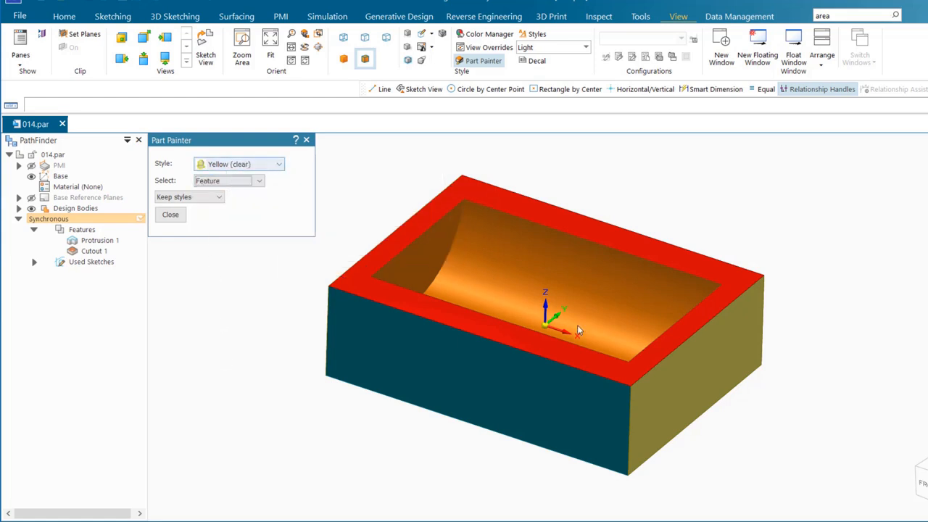
left_click(734, 290)
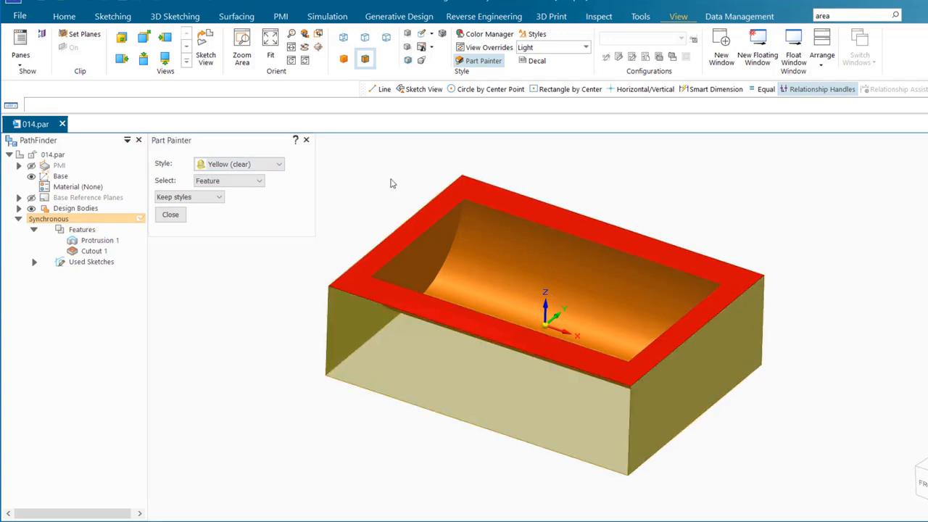
left_click(497, 238)
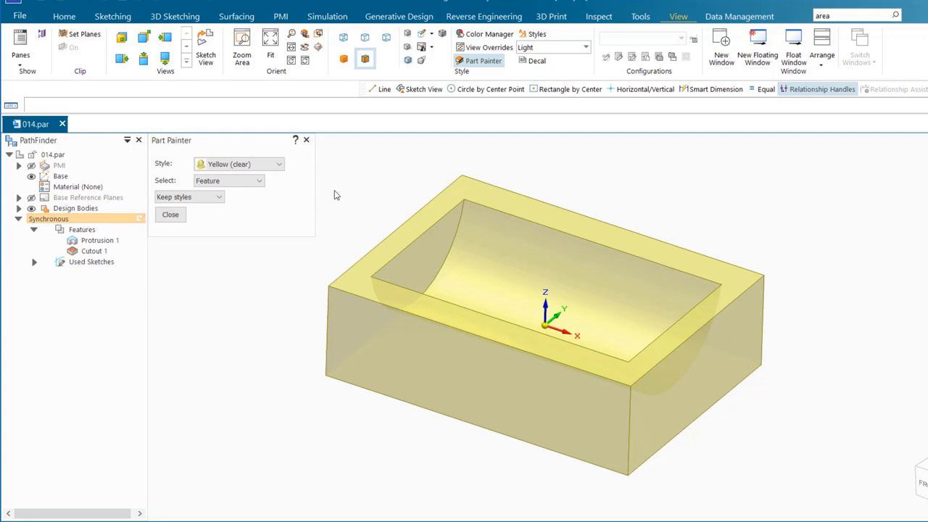
Paint the curved cutout feature with the Cyan style.
left_click(276, 167)
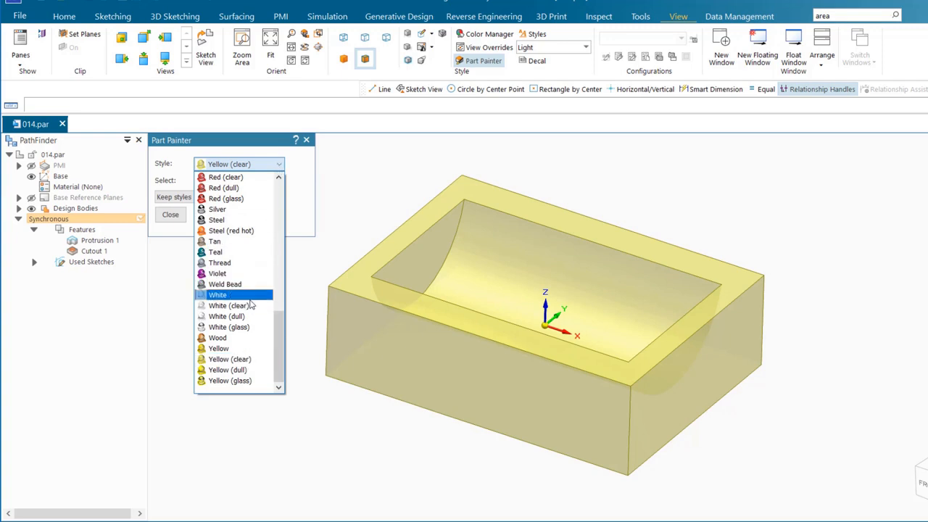
left_click_drag(278, 332, 279, 239)
left_click(226, 264)
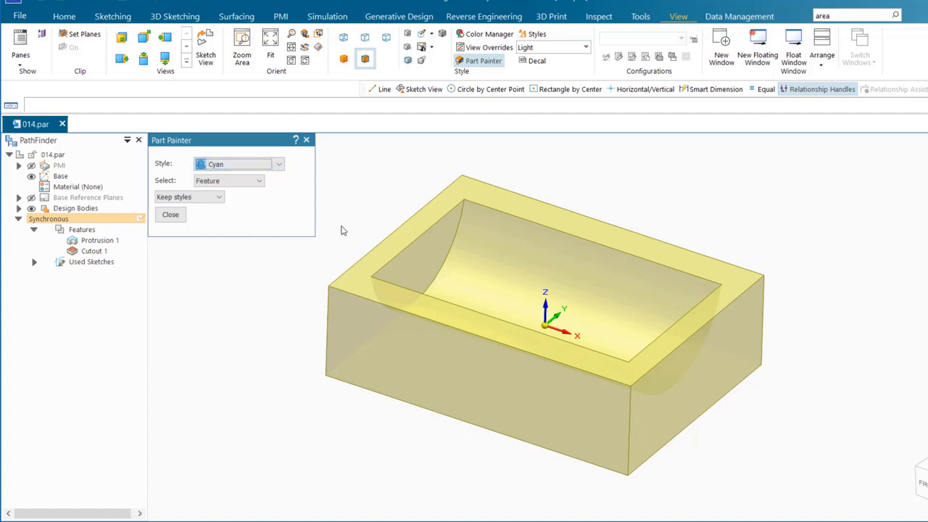
left_click(516, 263)
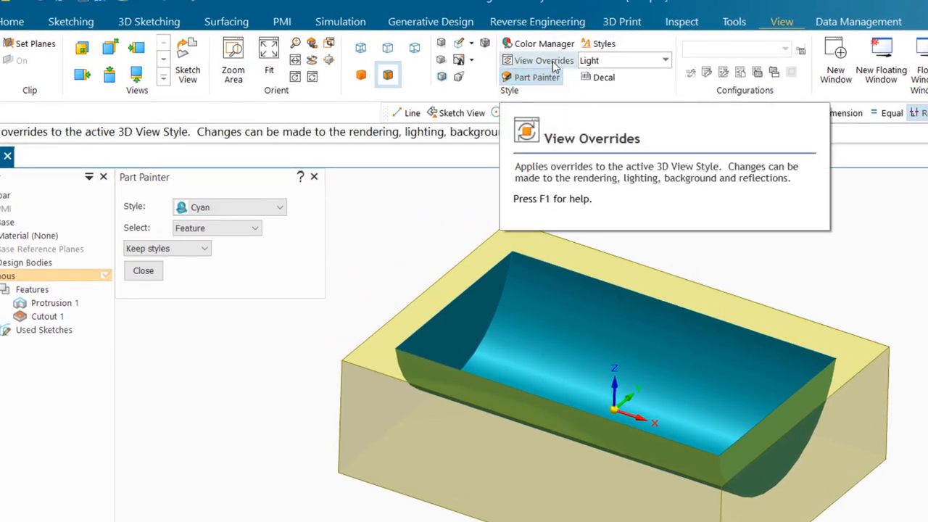
Override the view background with a vertical gradient using Yellow as Color1 and Sky Blue as Color2.
left_click(553, 62)
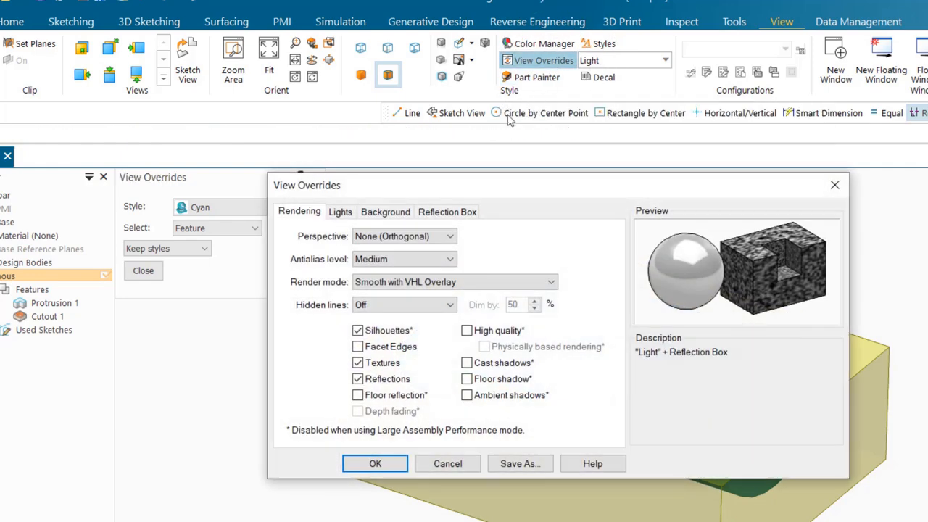
left_click(379, 216)
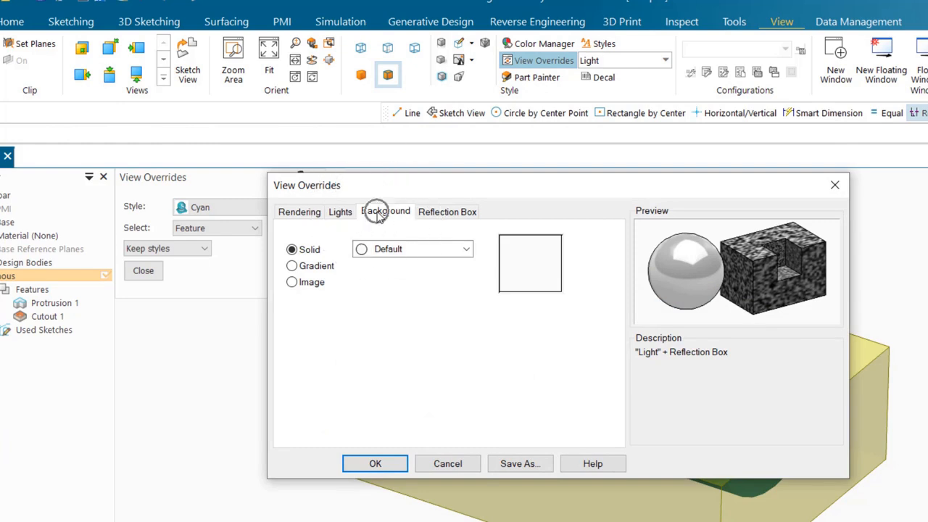
left_click(293, 267)
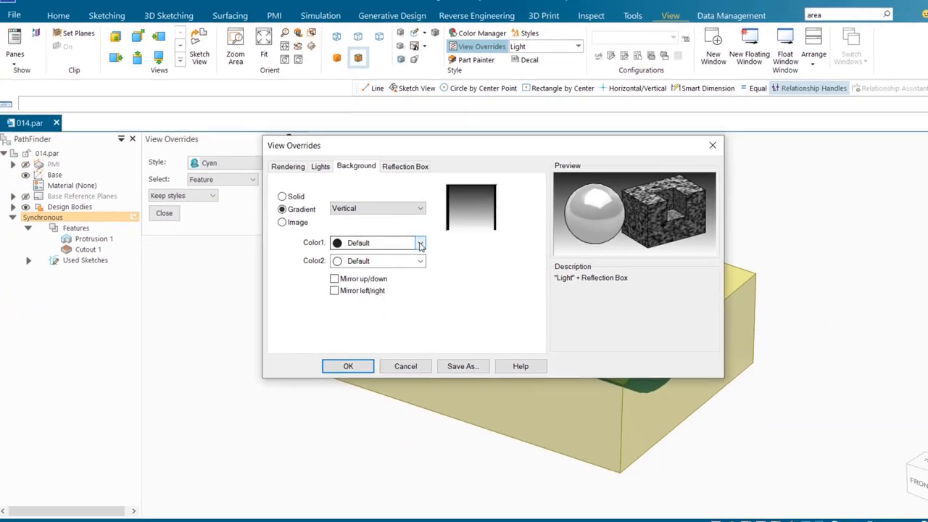
left_click(466, 309)
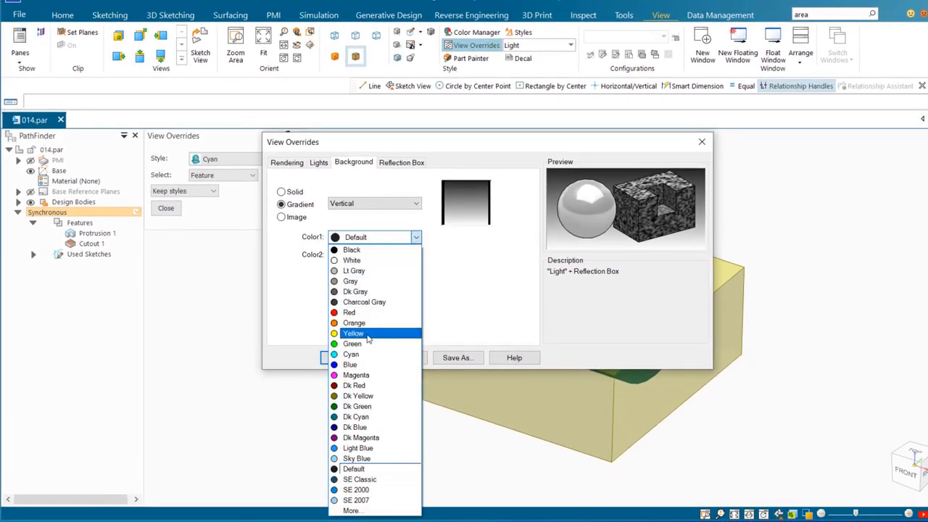
left_click(366, 334)
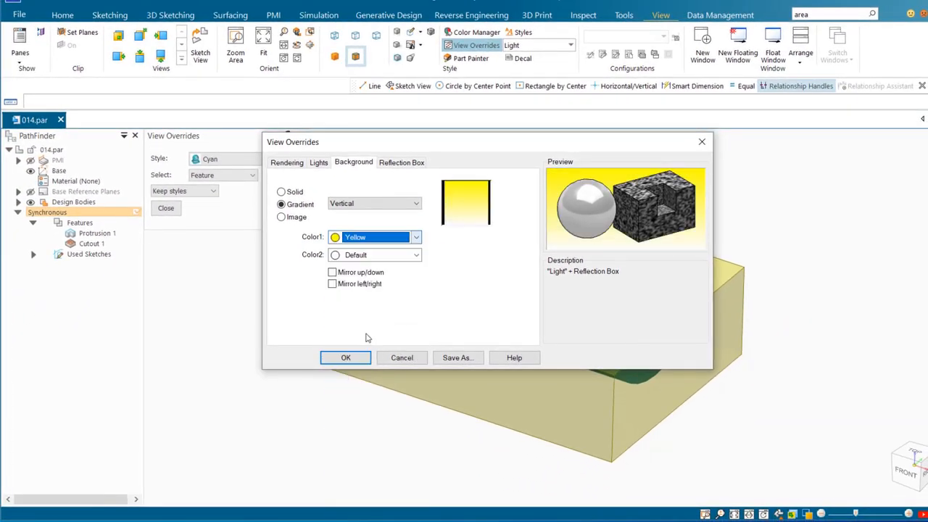
left_click(416, 255)
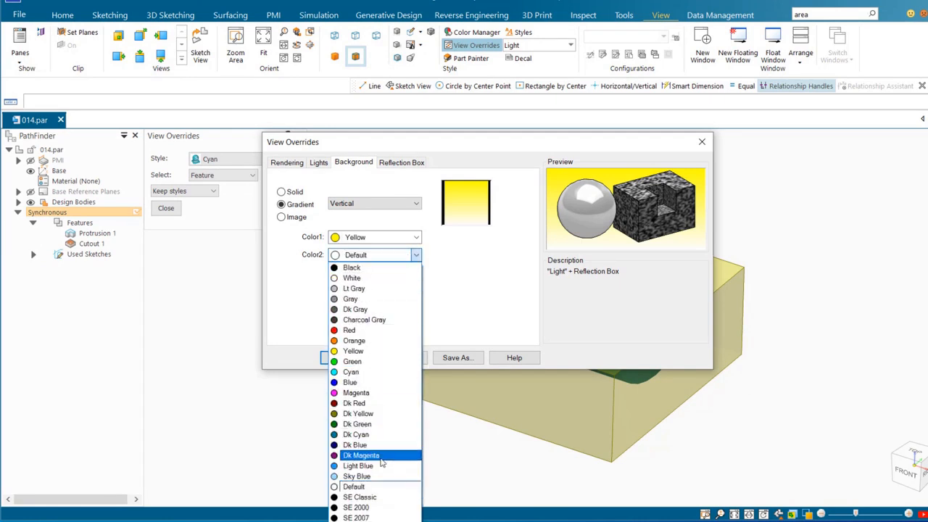
left_click(376, 476)
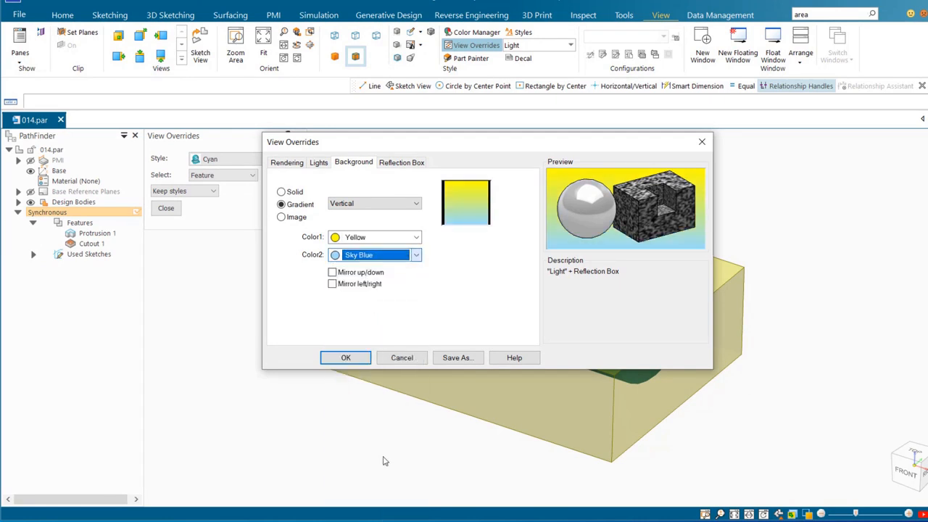
left_click(342, 358)
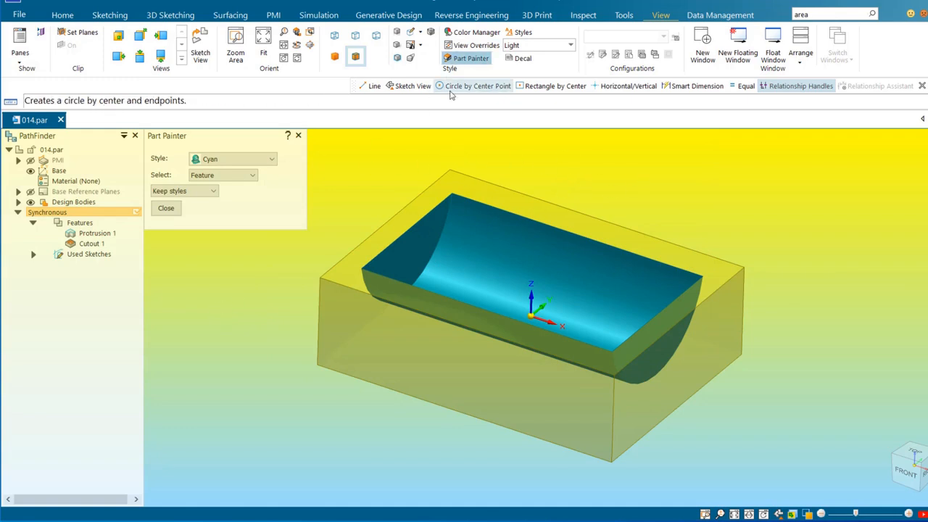
Override the view background by setting the gradient's Color1 to Lt Gray.
left_click(464, 46)
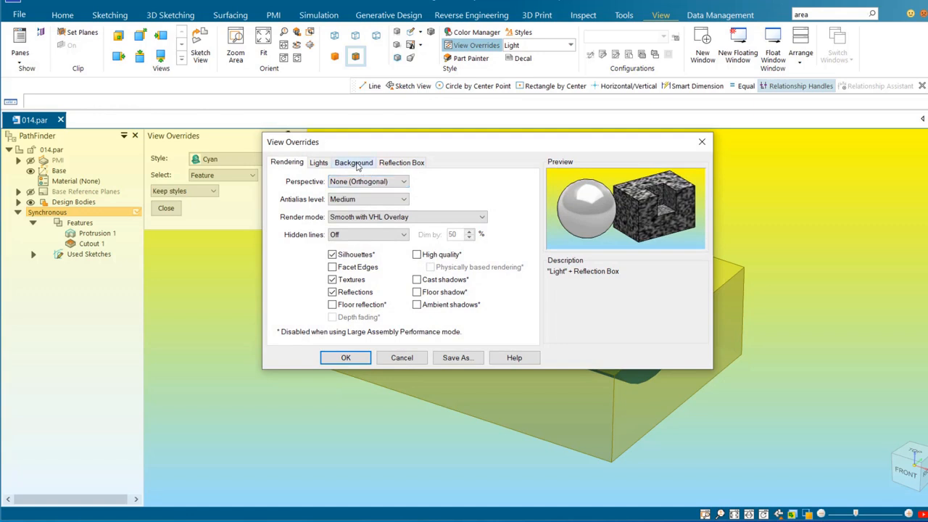
left_click(354, 163)
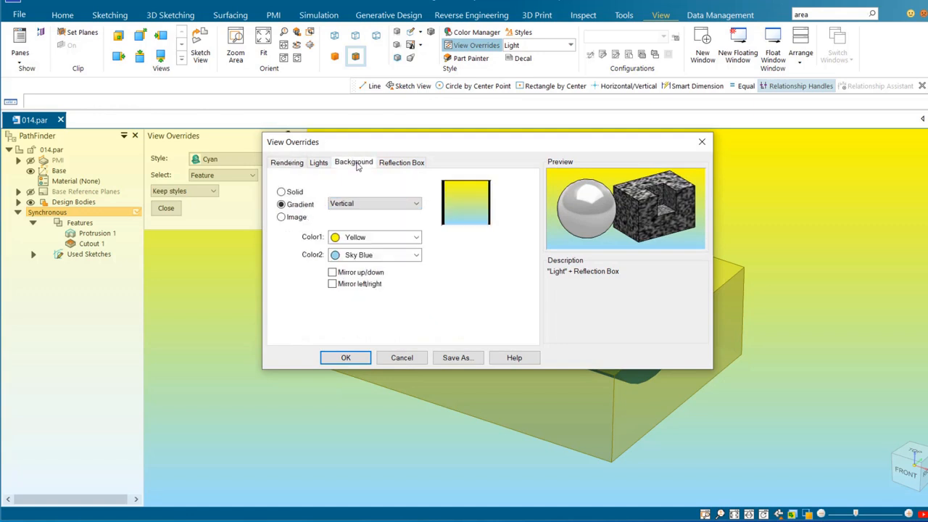
left_click(416, 239)
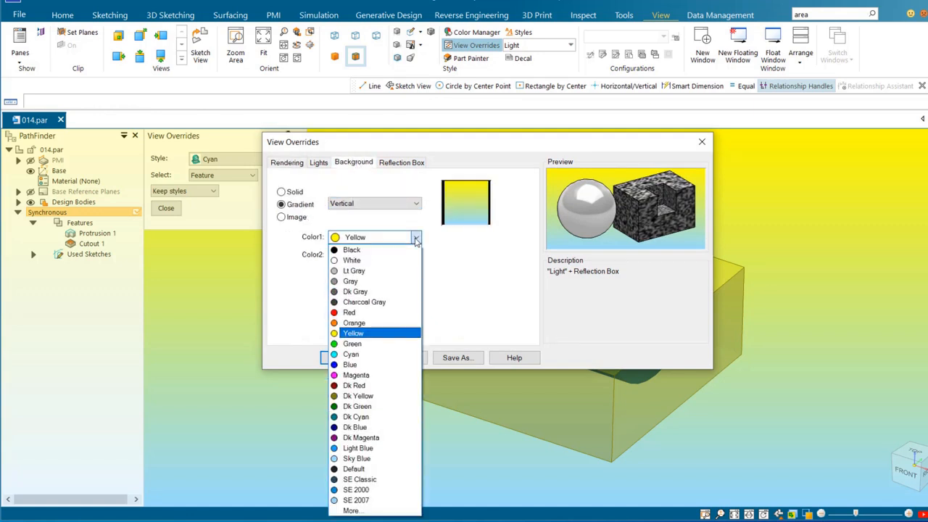
left_click(389, 271)
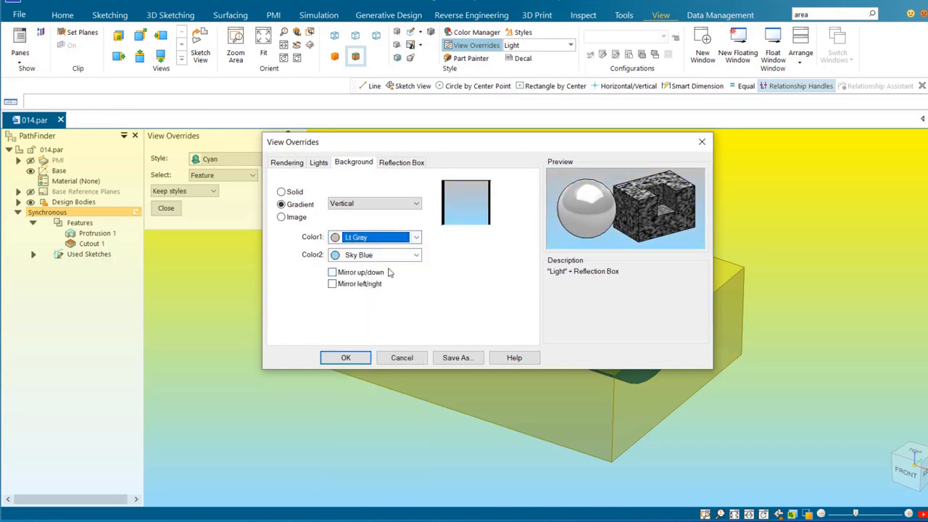
left_click(345, 357)
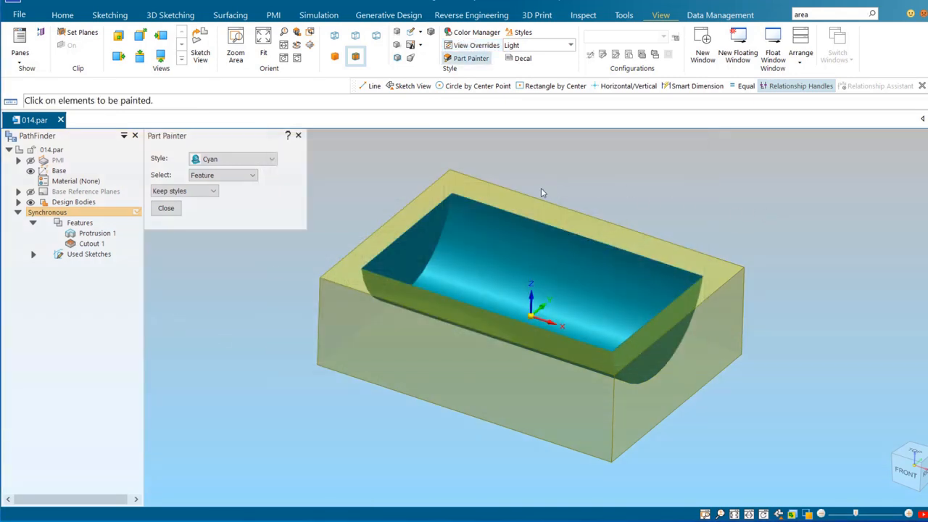
Try the Horizontal and Vertical background gradients, and apply the Horizontal one as the view override.
left_click(476, 45)
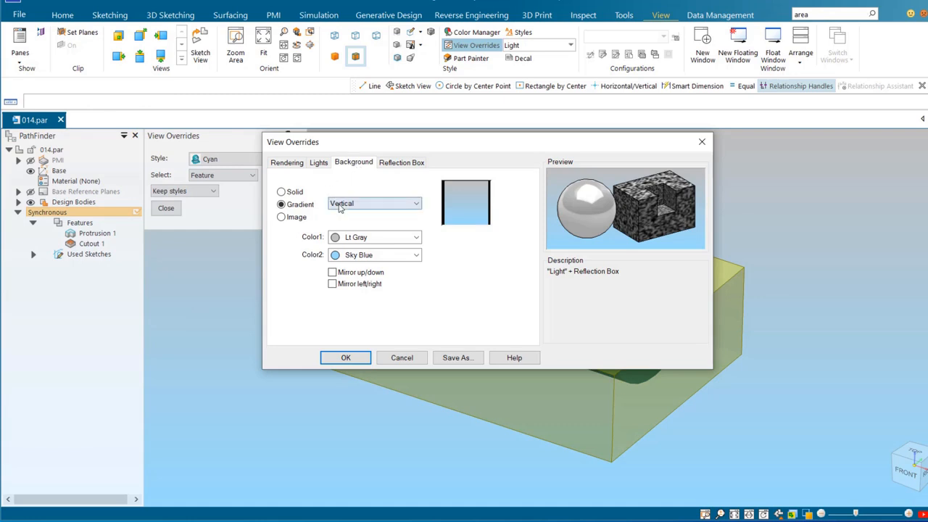
left_click(415, 205)
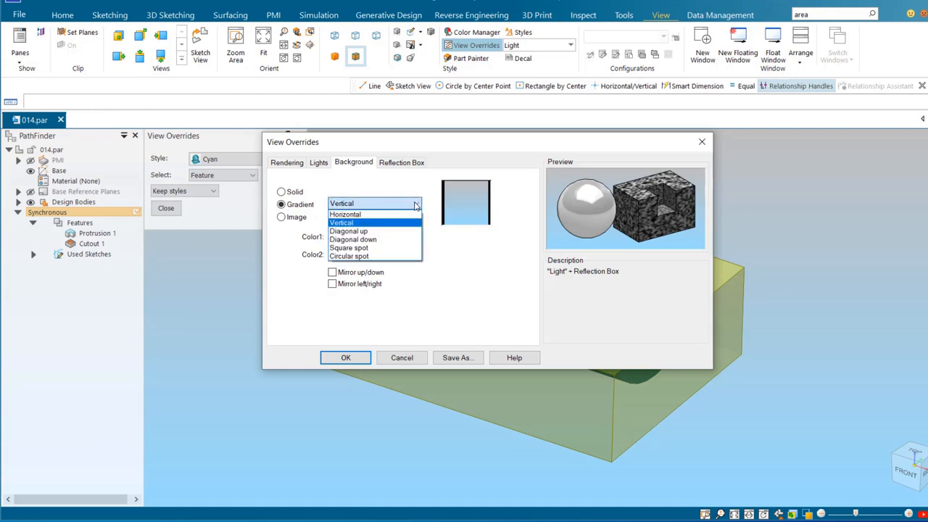
left_click(357, 215)
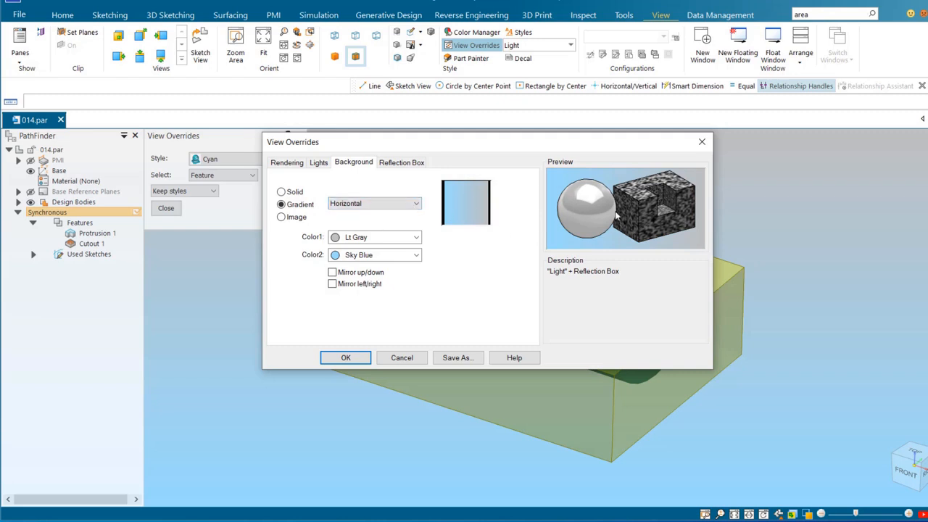
left_click(417, 204)
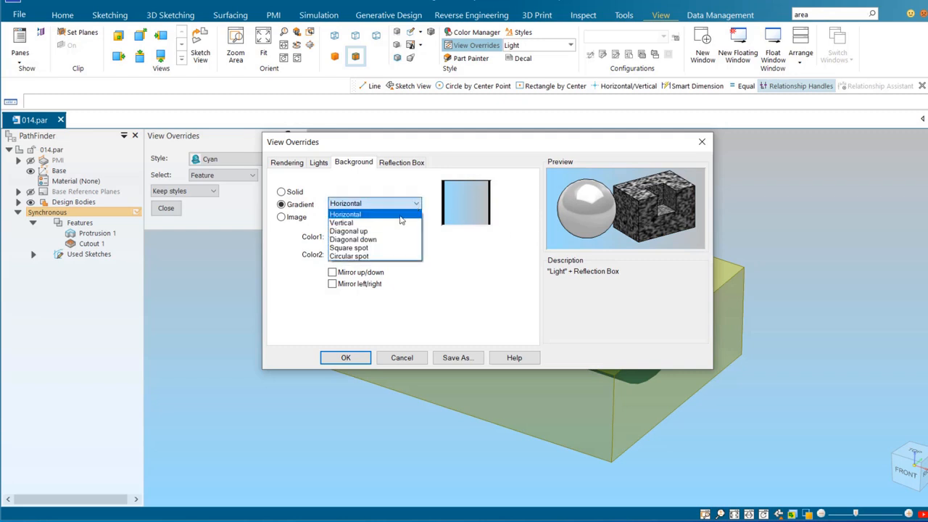
left_click(355, 223)
left_click(416, 206)
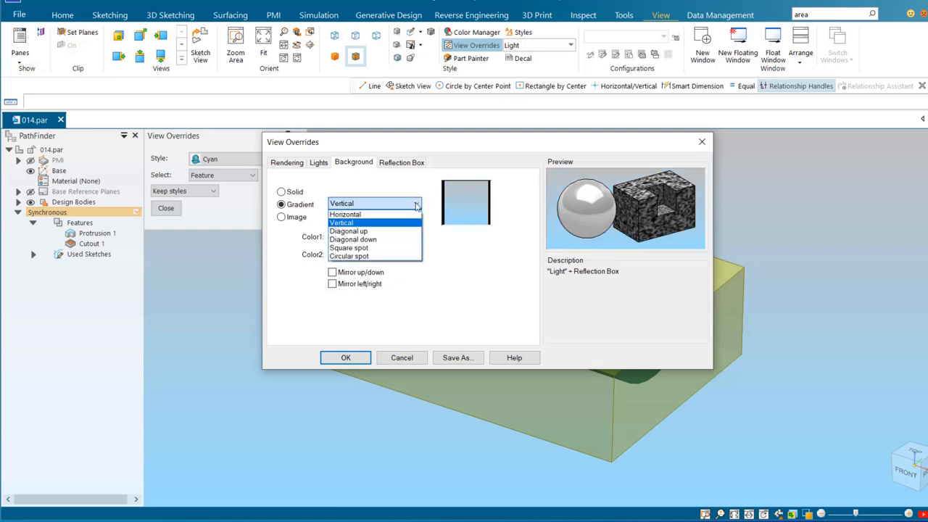
left_click(389, 214)
left_click(348, 357)
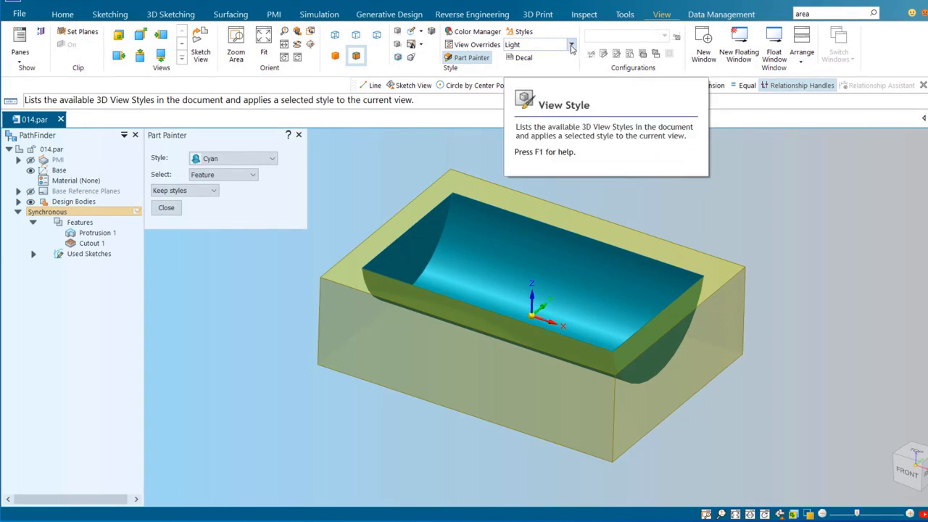
Apply the Dark view style to the current view.
left_click(571, 46)
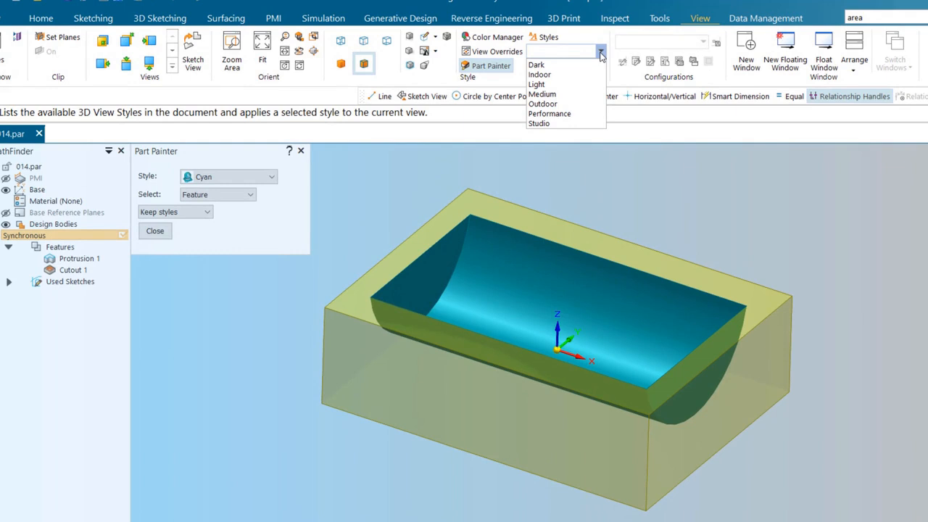
left_click(593, 54)
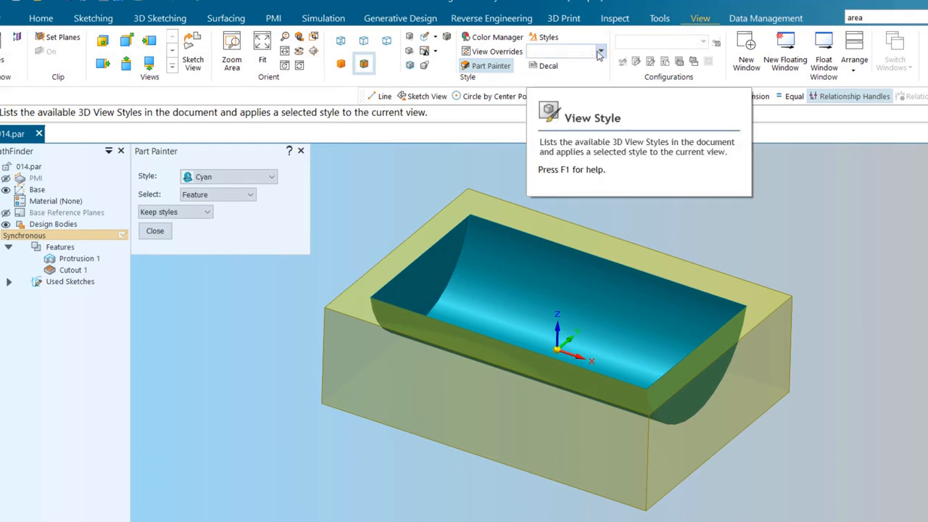
left_click(600, 53)
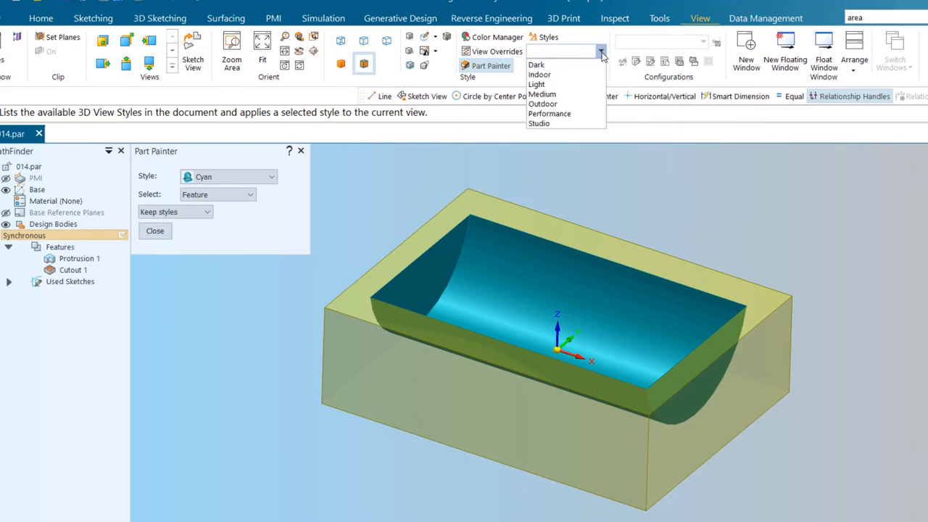
left_click(567, 66)
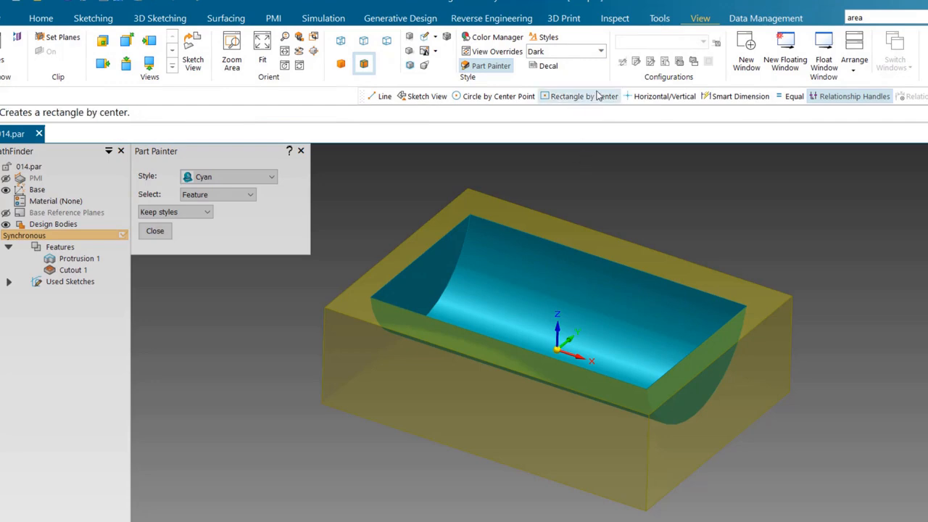
Try the Indoor view style on the part, followed by the Light view style.
left_click(600, 52)
left_click(573, 74)
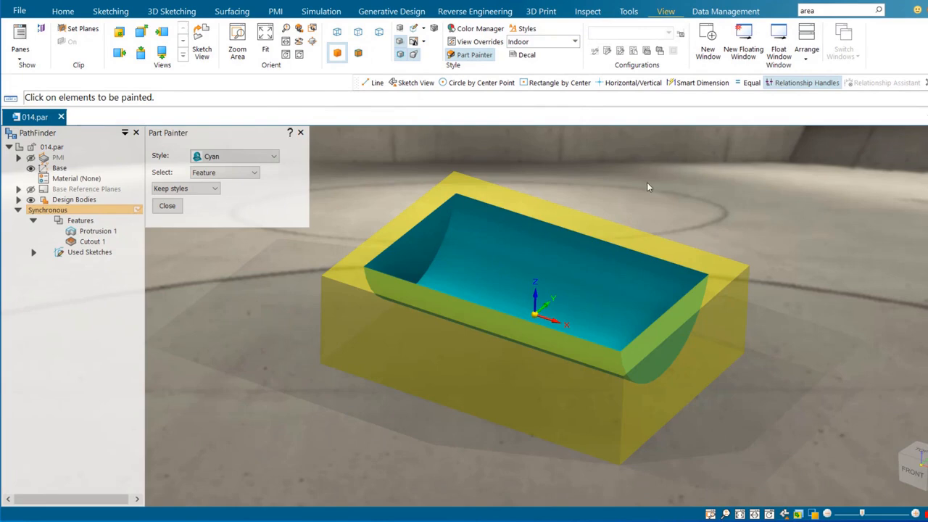
left_click(575, 42)
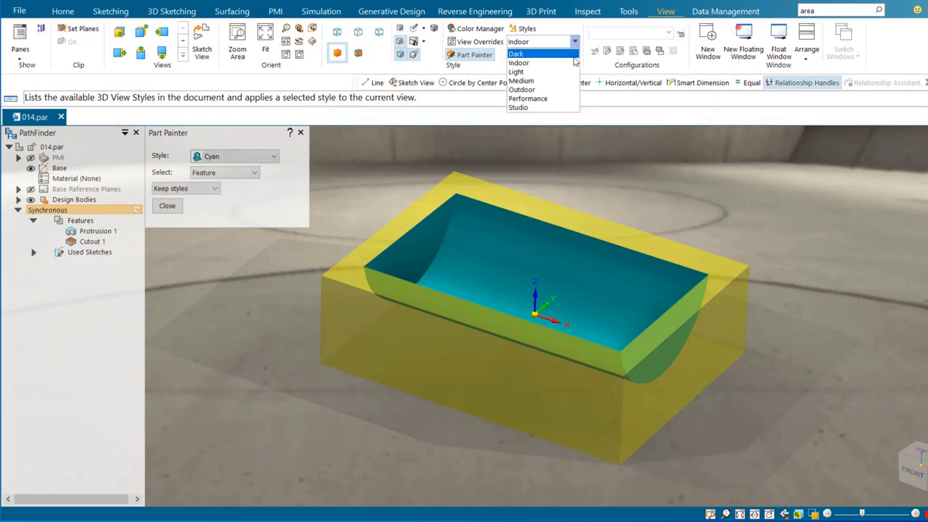
left_click(570, 72)
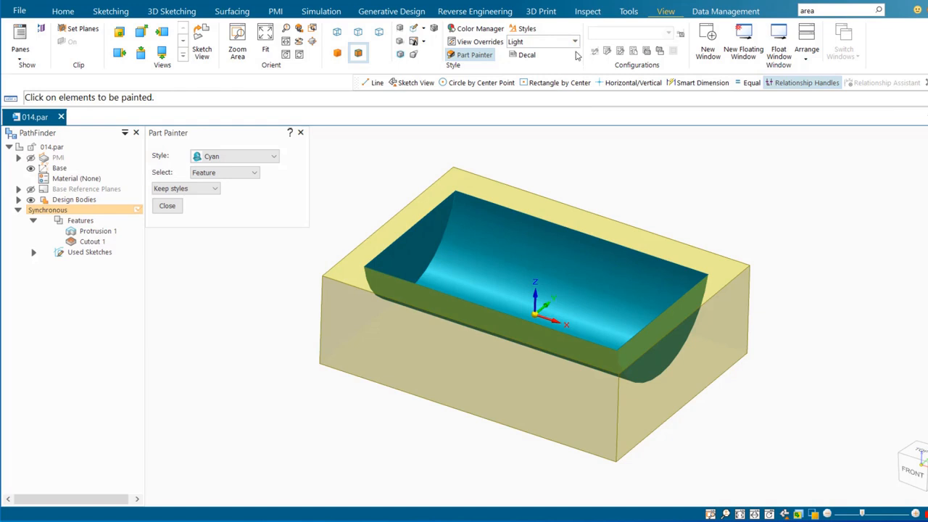
Try the Medium view style on the part, followed by the Outdoor view style.
left_click(575, 42)
left_click(569, 81)
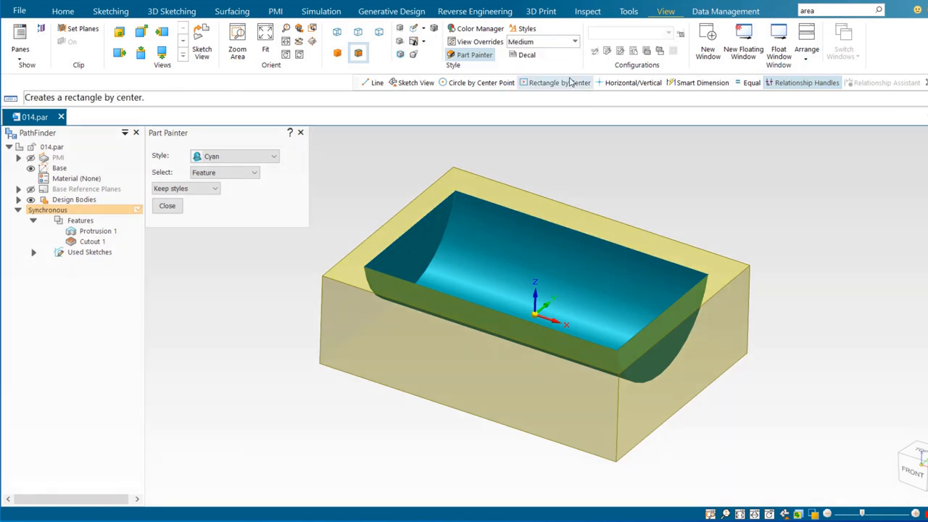
left_click(576, 42)
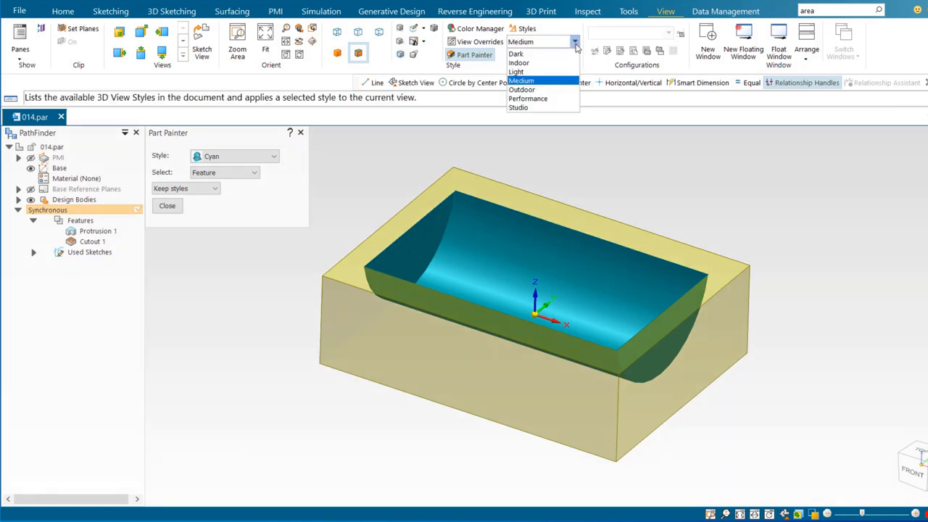
left_click(567, 89)
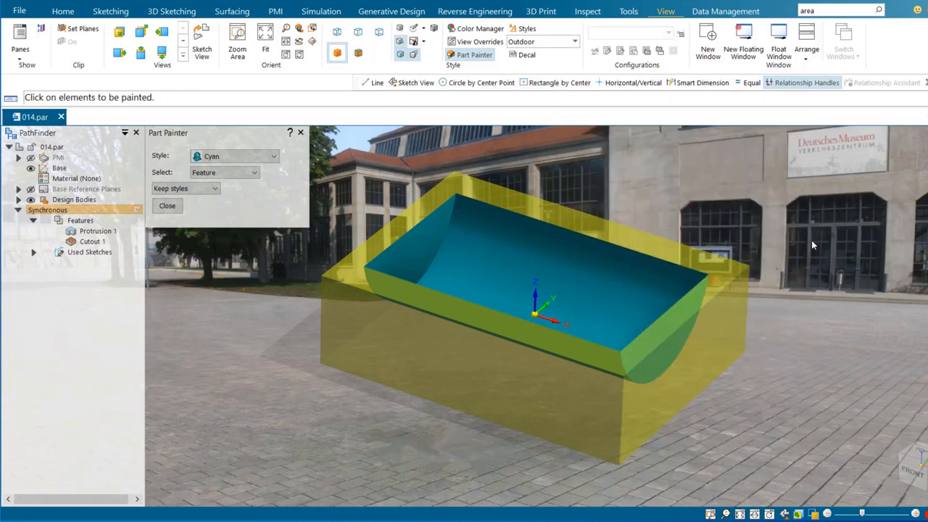
Preview the Performance view style, and apply the Studio view style to the current view.
left_click(574, 41)
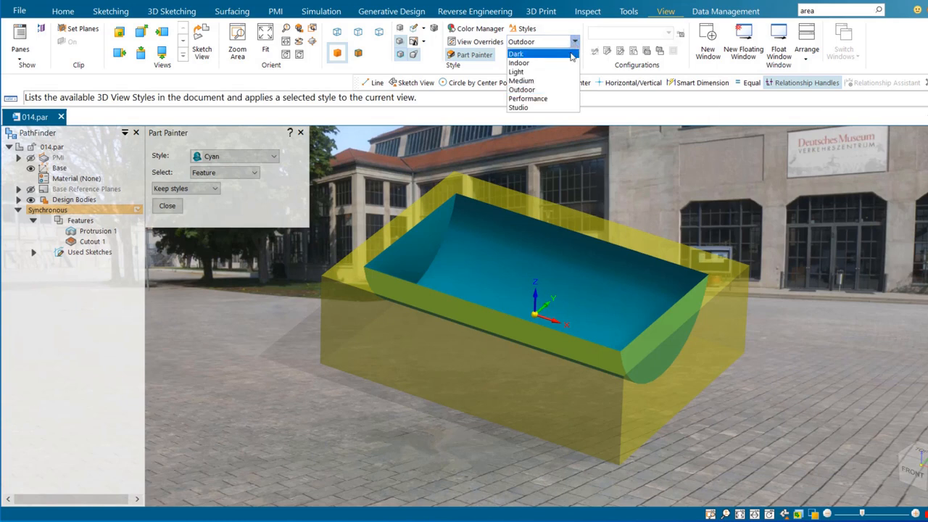
left_click(551, 104)
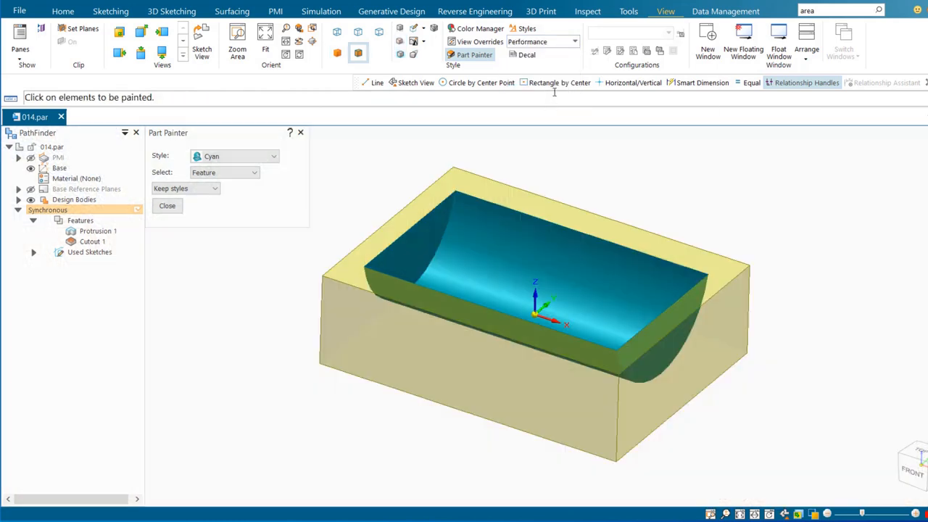
left_click(575, 41)
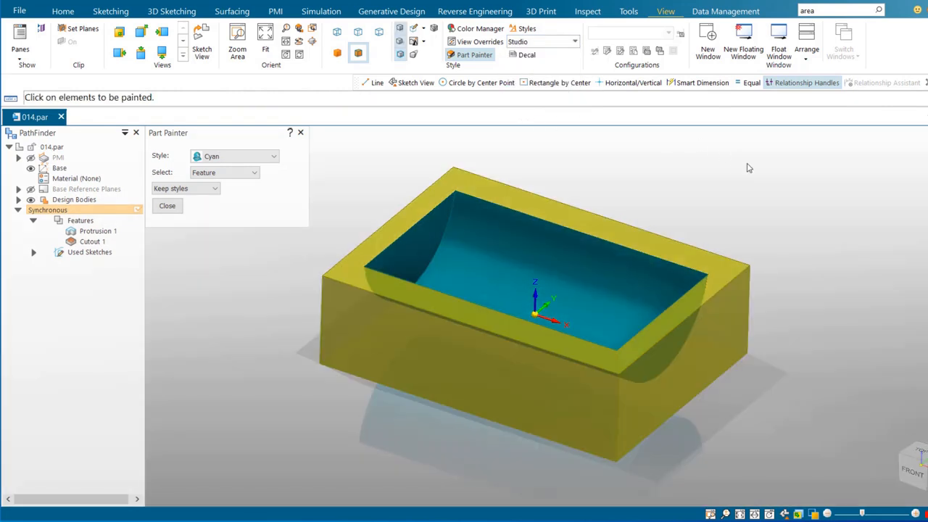
scroll(748, 167, "down", 2)
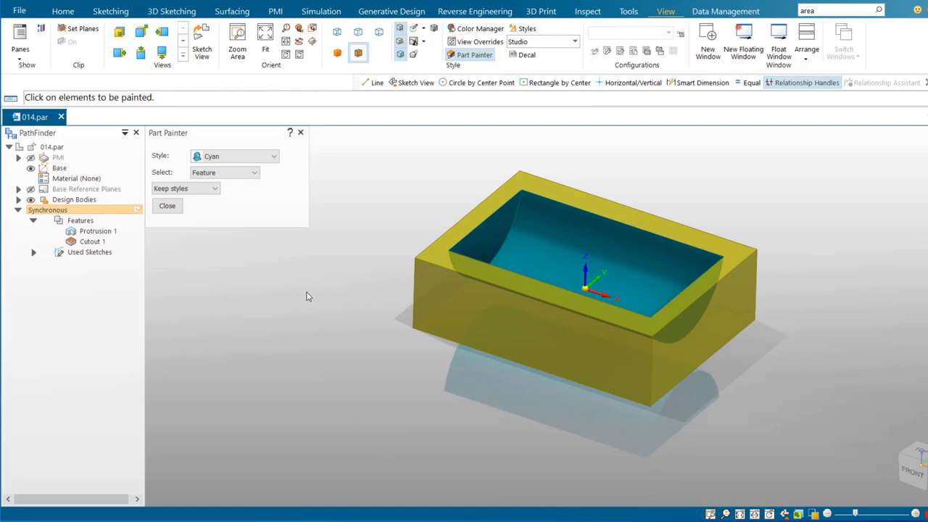